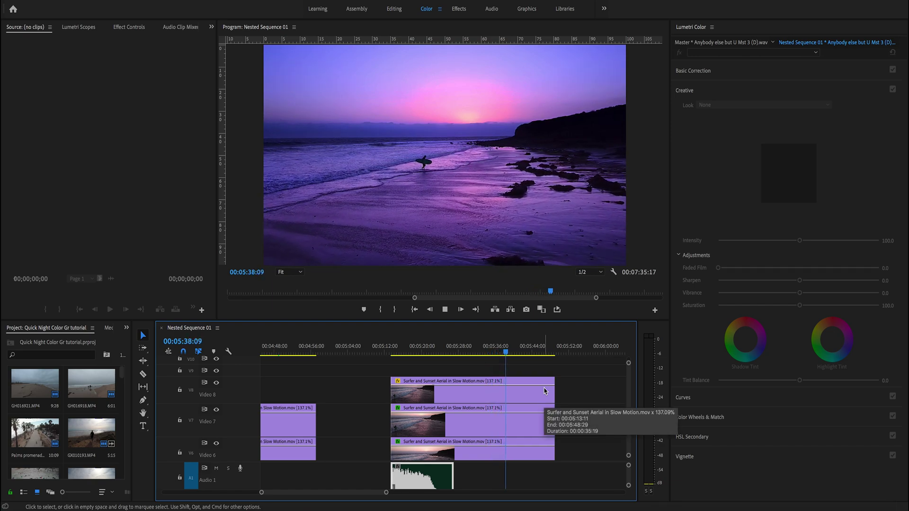
Stop playback on the still-ungraded surfer shot at 00:03:20:16.
key(space)
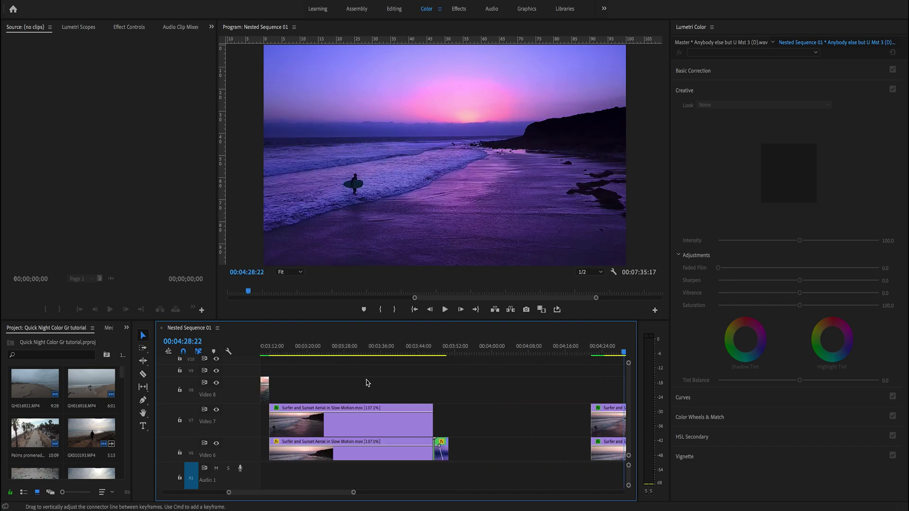
In Lumetri, set the surfer clip's Sharpen to 14.3 and choose the SL BLUE DAY4NITE look.
click(355, 412)
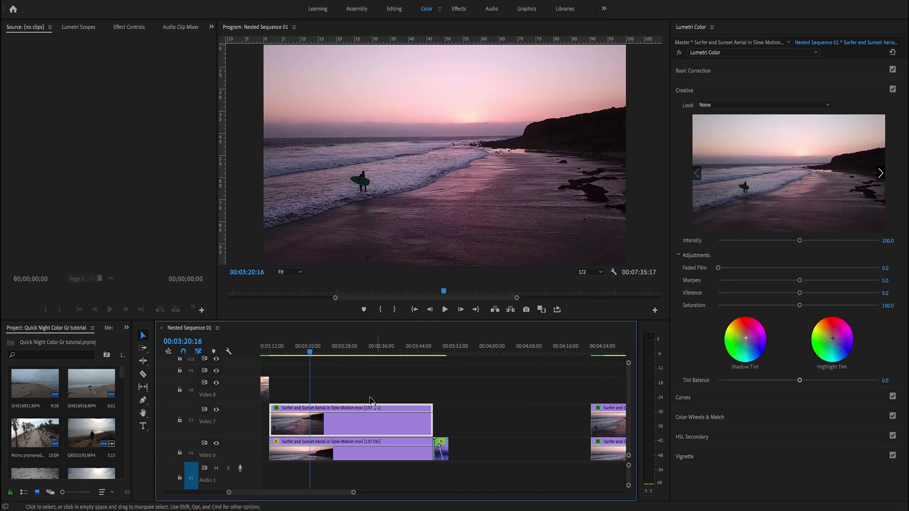
scroll(356, 381, up, 5)
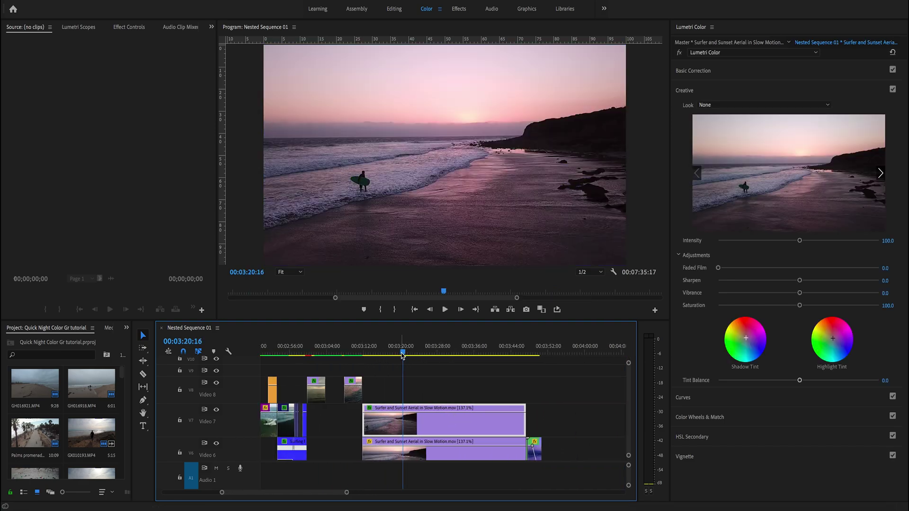
mouse_move(403, 353)
mouse_down()
mouse_move(390, 353)
mouse_move(404, 353)
mouse_up()
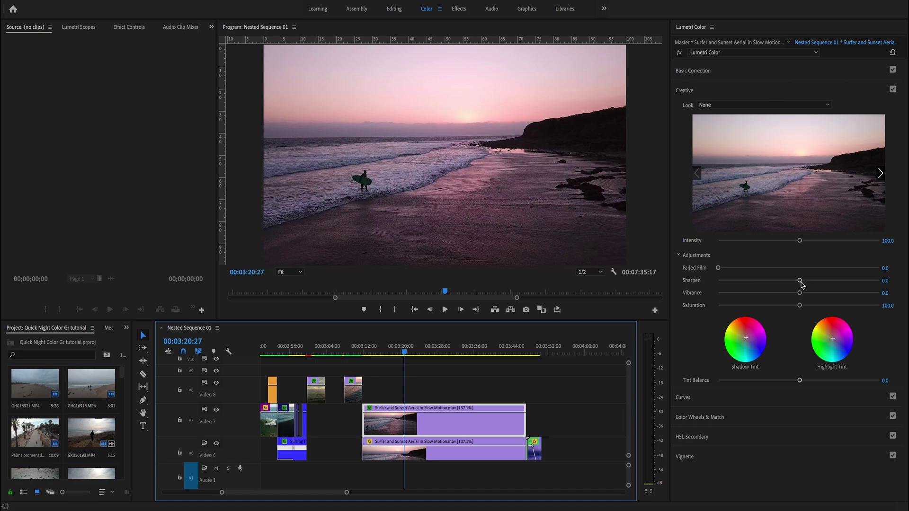
drag(800, 281, 809, 281)
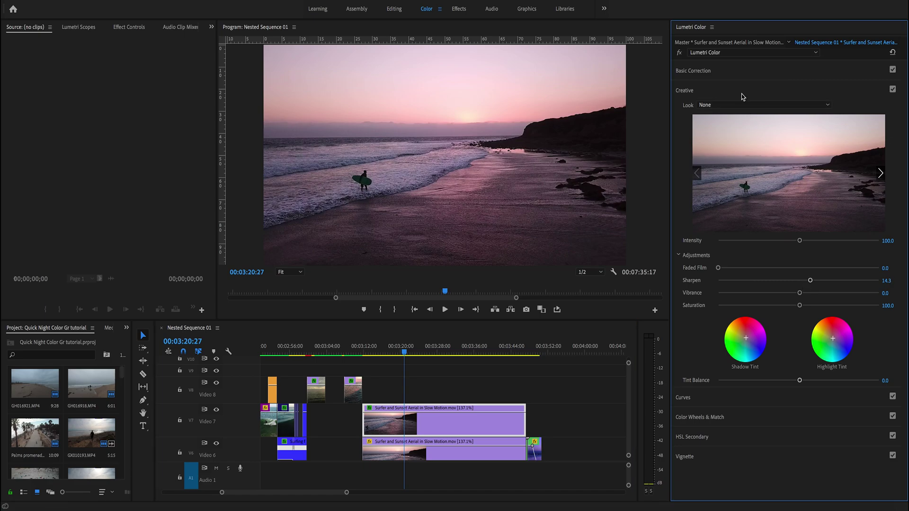
click(828, 106)
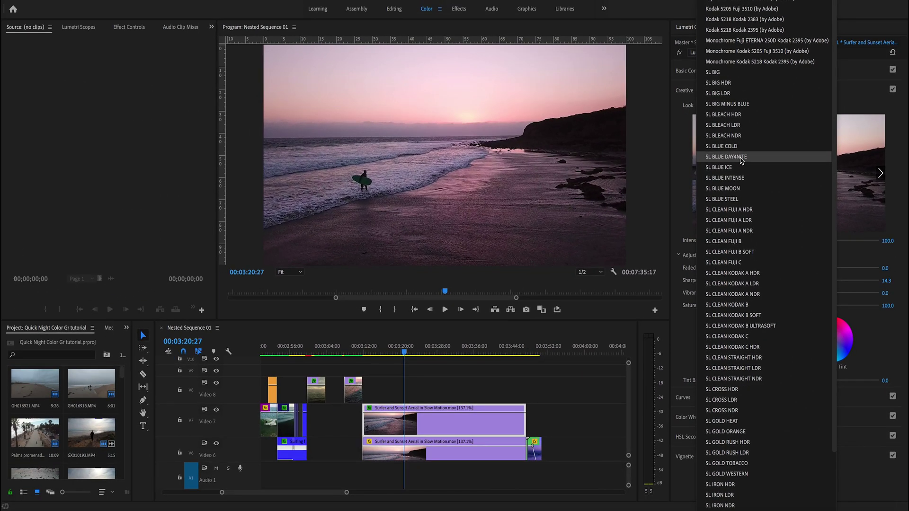
click(741, 157)
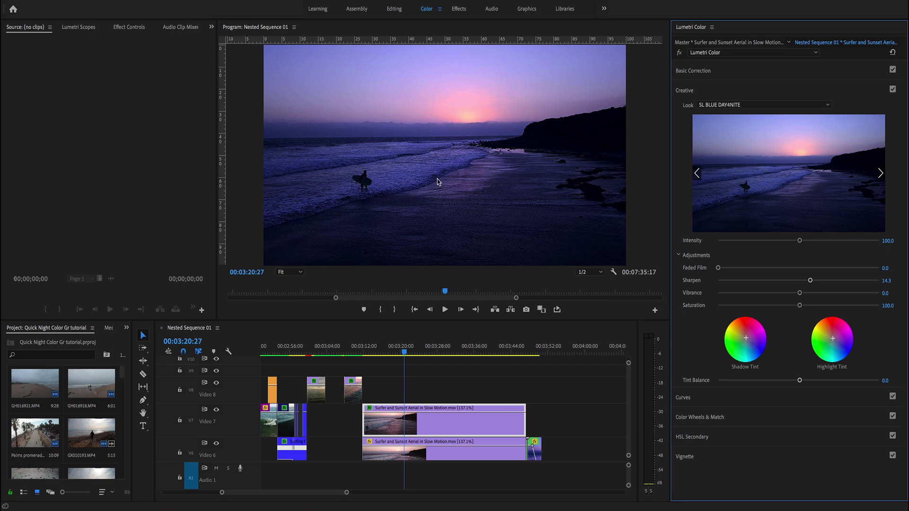
Alt-drag a copy of the surfer clip onto Video 8 and add a rectangle Opacity mask.
drag(431, 425, 438, 397)
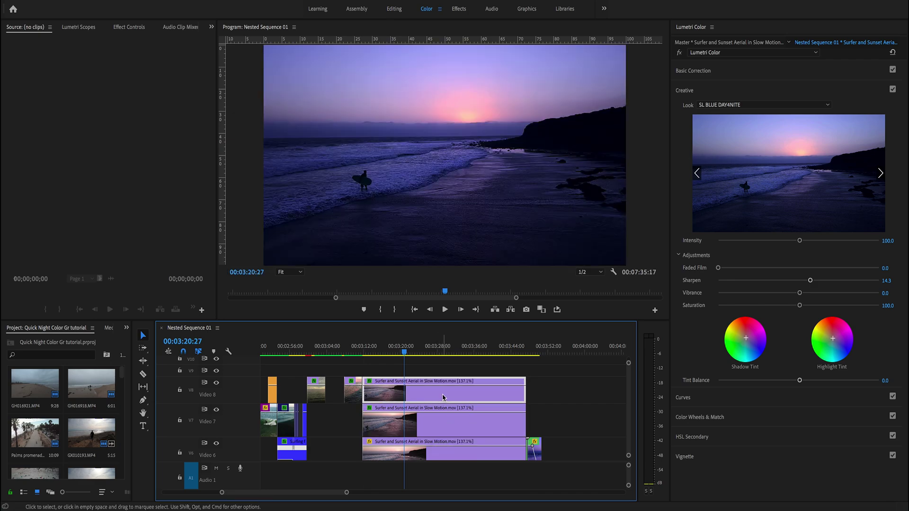
click(393, 10)
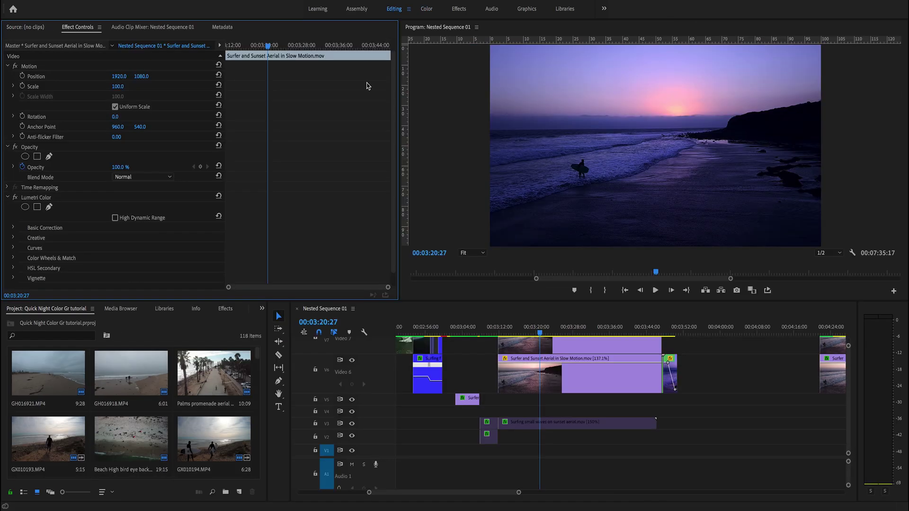
click(38, 156)
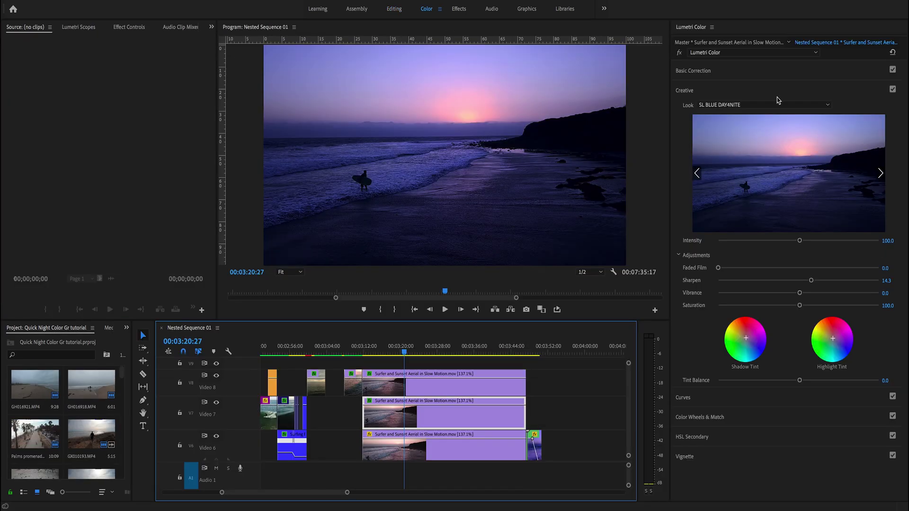
Set the lower surfer clip's Creative Look to None, then reselect the Video 8 copy.
click(426, 9)
click(769, 105)
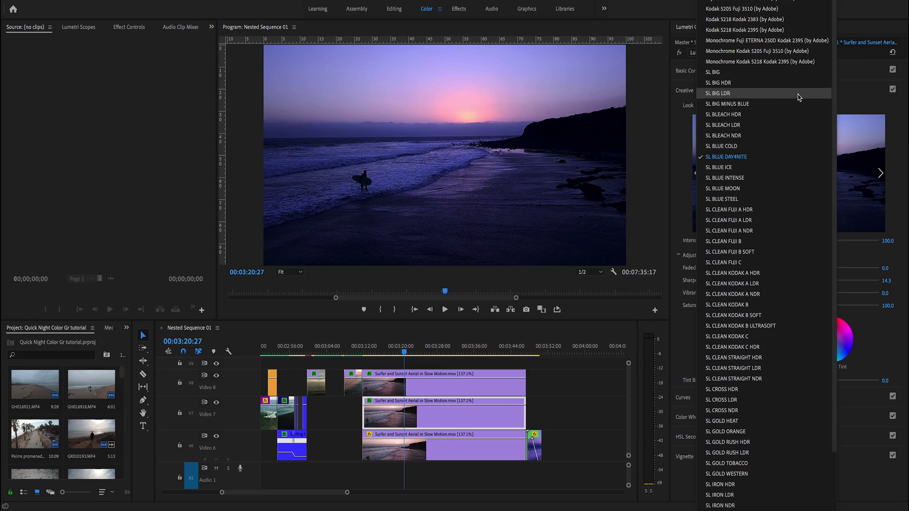
click(871, 126)
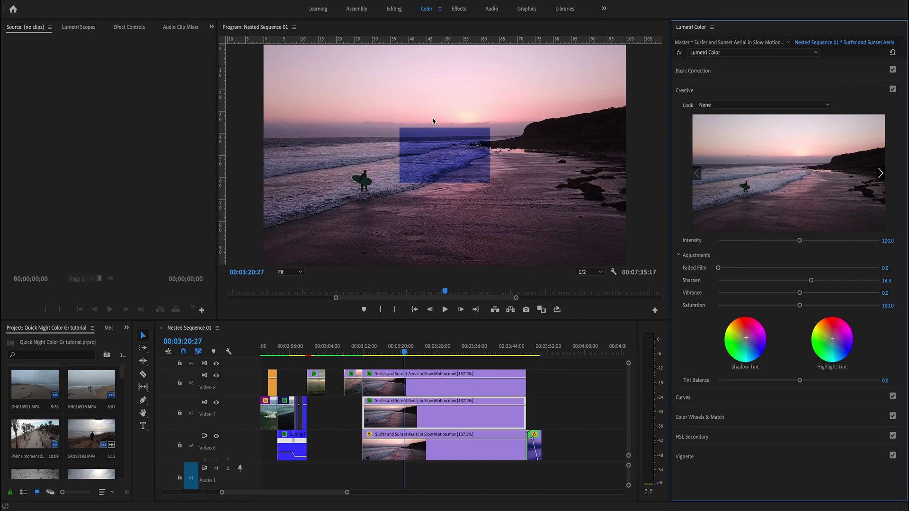
click(449, 393)
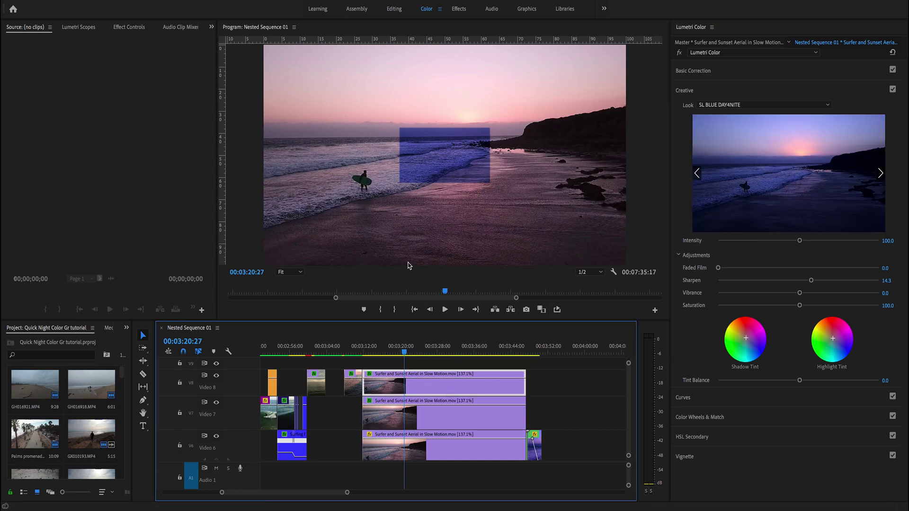
click(393, 10)
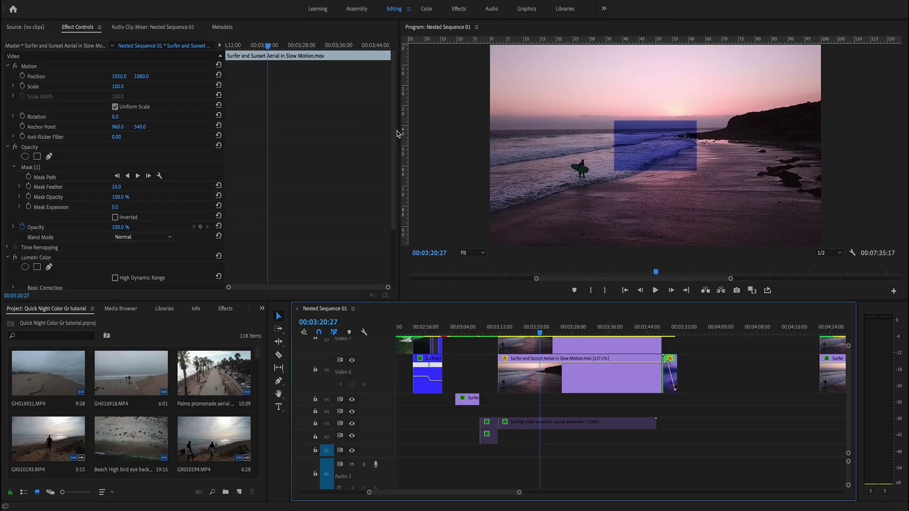
Widen the Program monitor and set its zoom to 25%.
drag(399, 129, 369, 130)
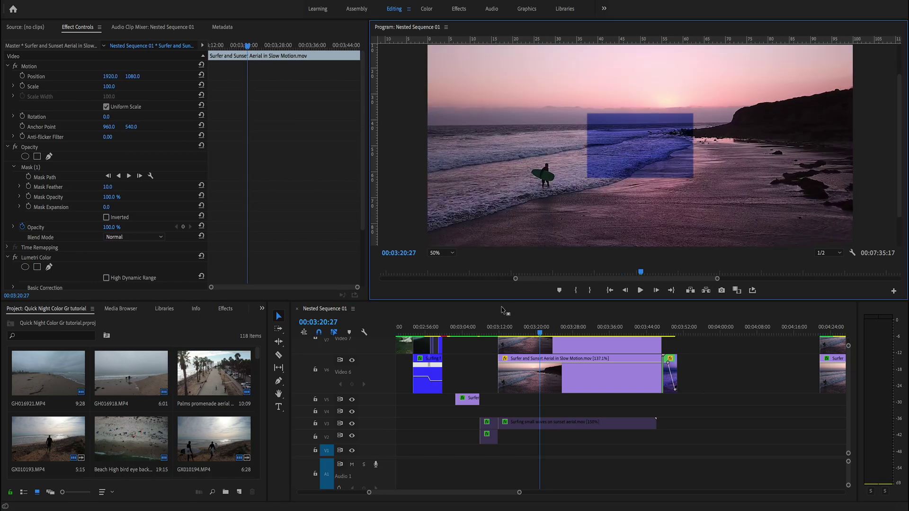
click(452, 255)
click(446, 290)
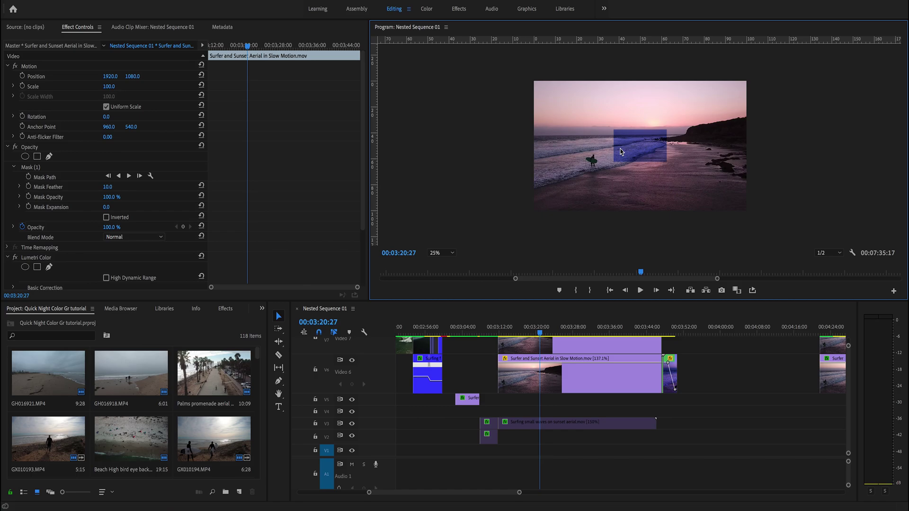
scroll(557, 359, up, 3)
Select Mask (1) and drag it and its corners to cover the sky down to the horizon.
click(40, 168)
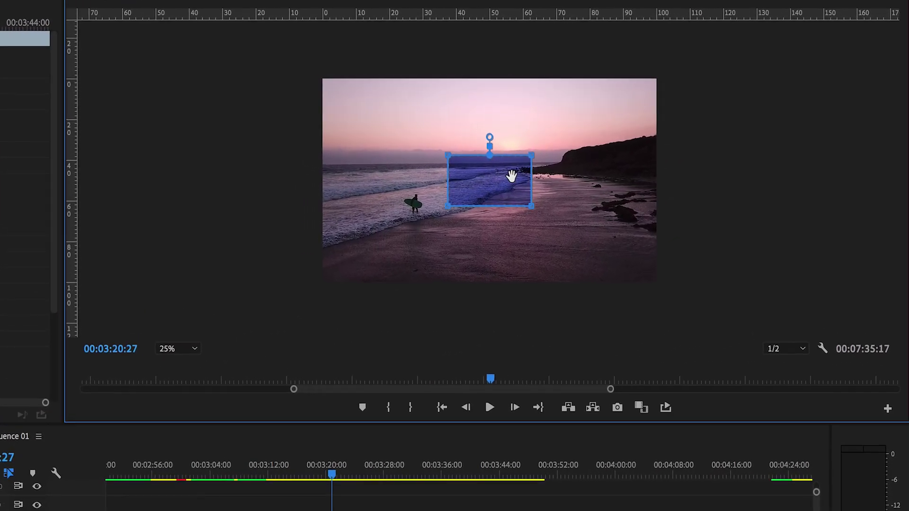
drag(655, 144, 565, 120)
drag(370, 140, 370, 142)
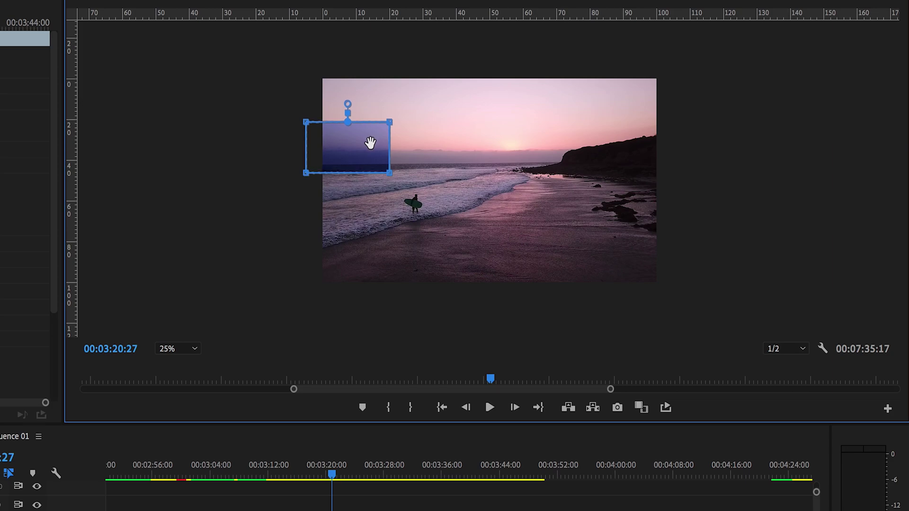
drag(306, 122, 311, 66)
drag(390, 122, 676, 71)
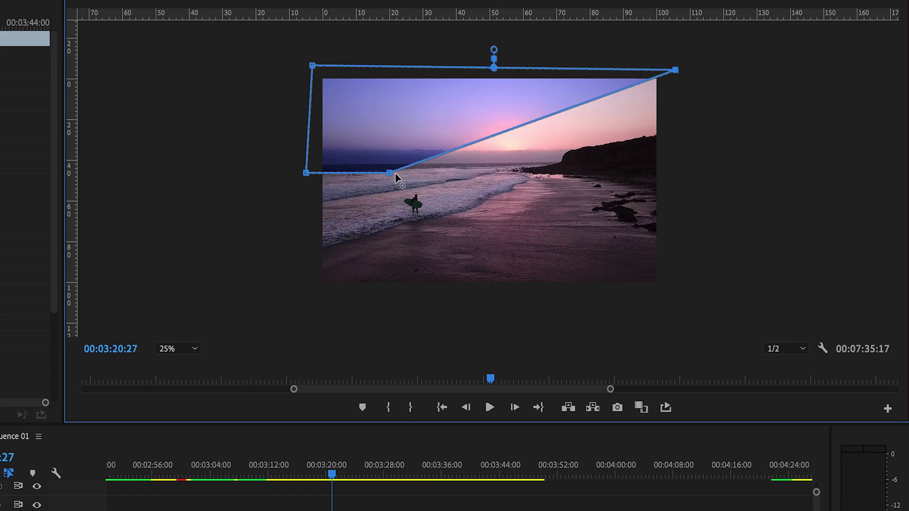
drag(391, 175, 670, 172)
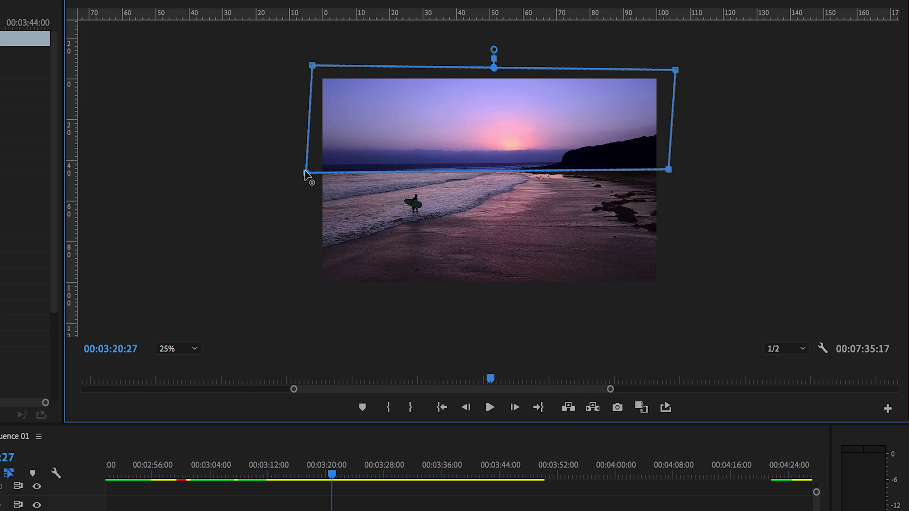
drag(306, 174, 309, 174)
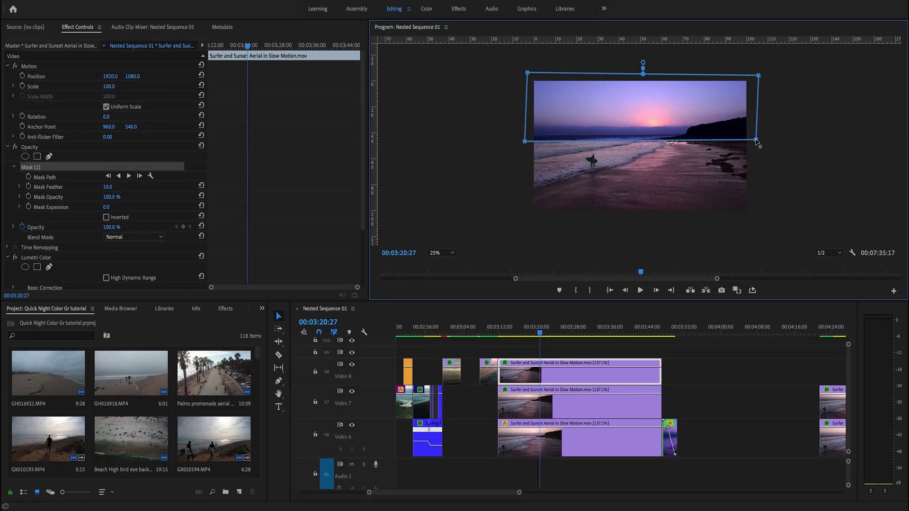
click(451, 254)
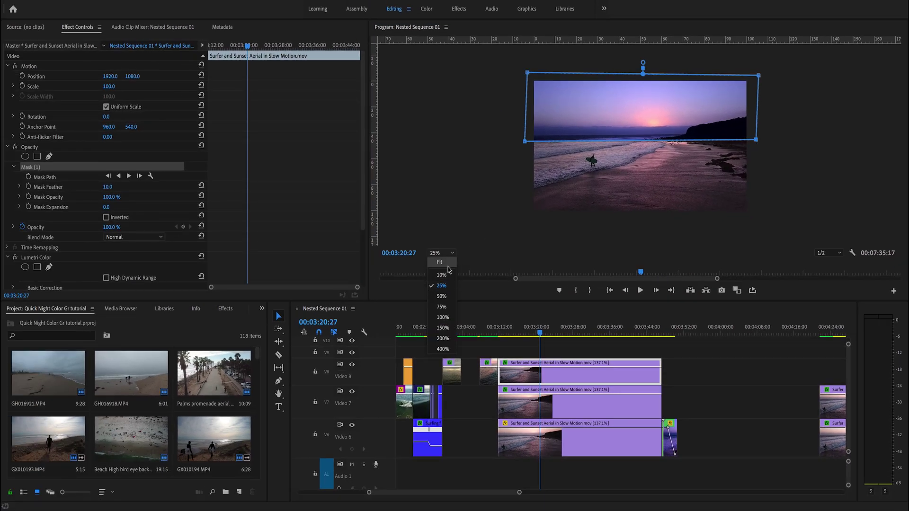
At 50% monitor zoom, feather the sky mask to 183 and straighten its right edge.
click(448, 296)
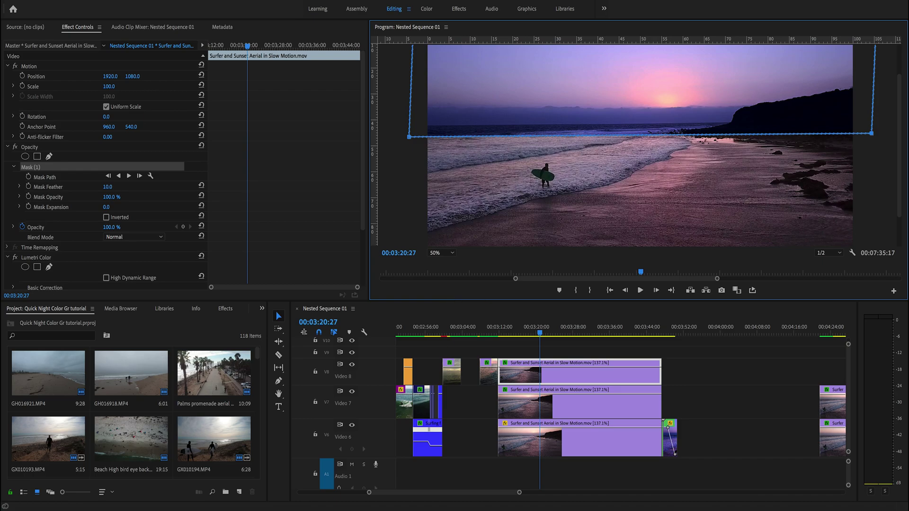
drag(899, 107, 900, 54)
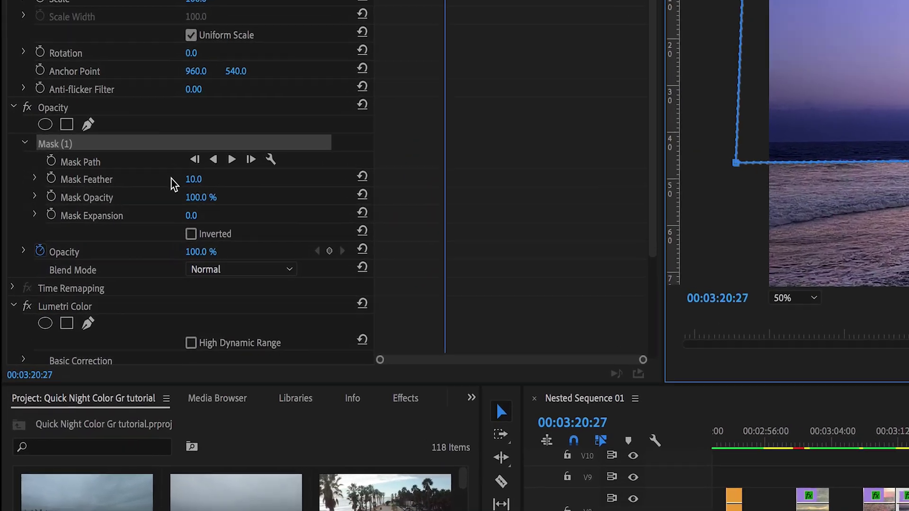
drag(108, 187, 112, 187)
drag(195, 179, 218, 179)
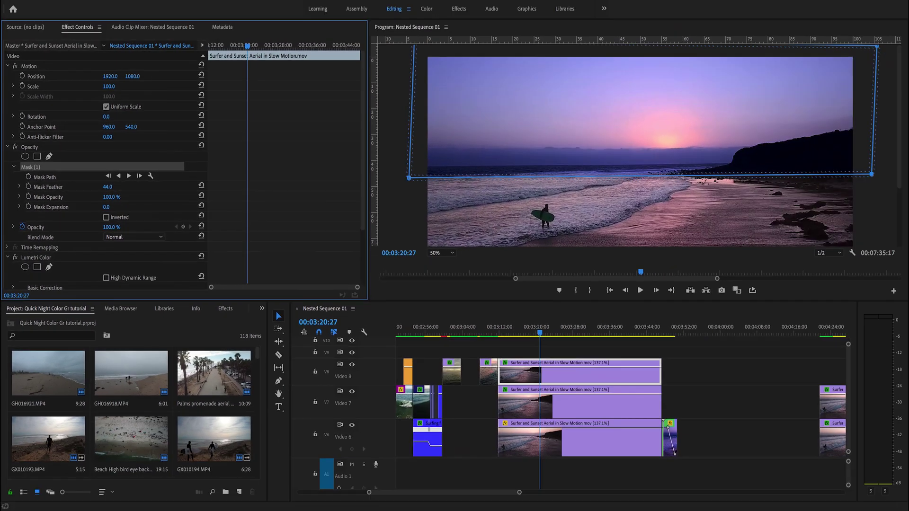
drag(108, 187, 161, 187)
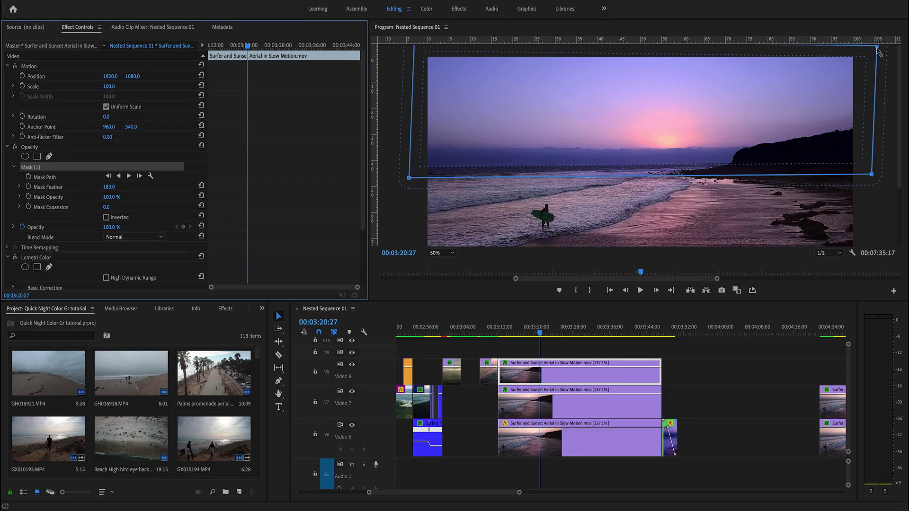
drag(876, 47, 872, 44)
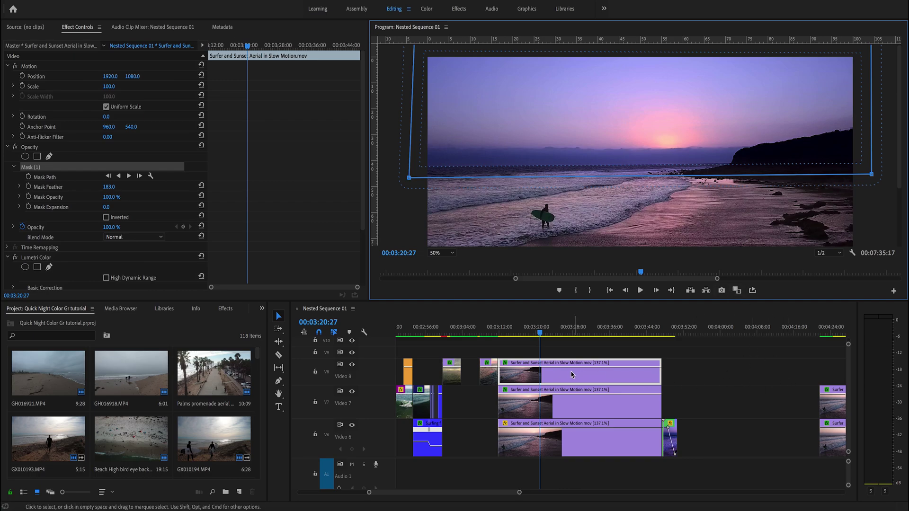
Switch to the Color workspace with the monitor zoom set to Fit, and deselect the clip.
click(605, 379)
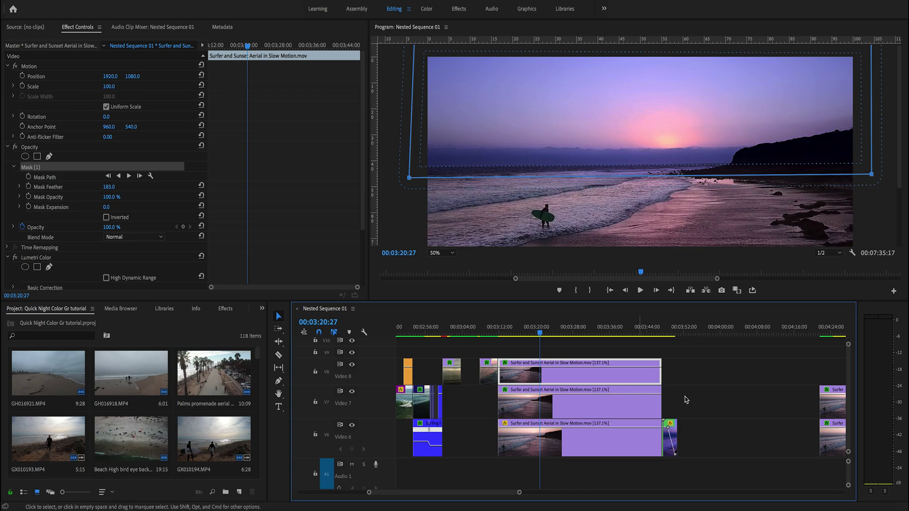
click(426, 9)
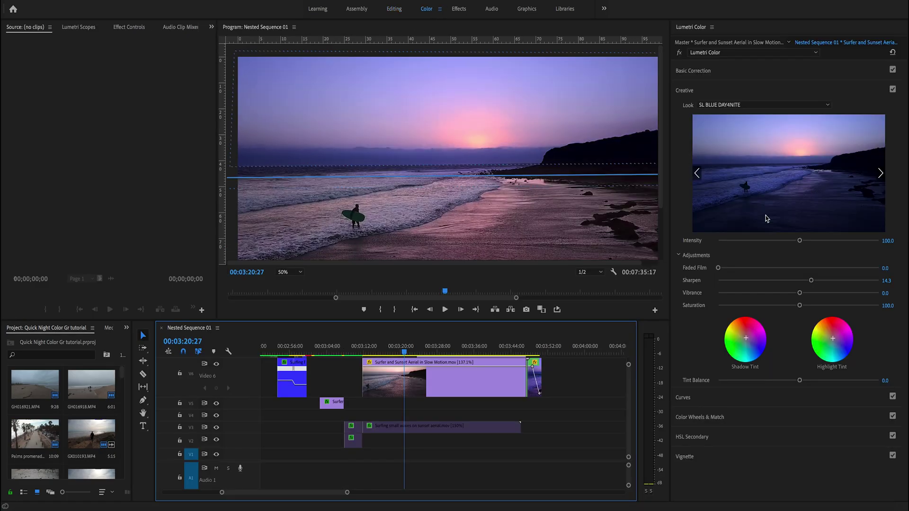
click(285, 272)
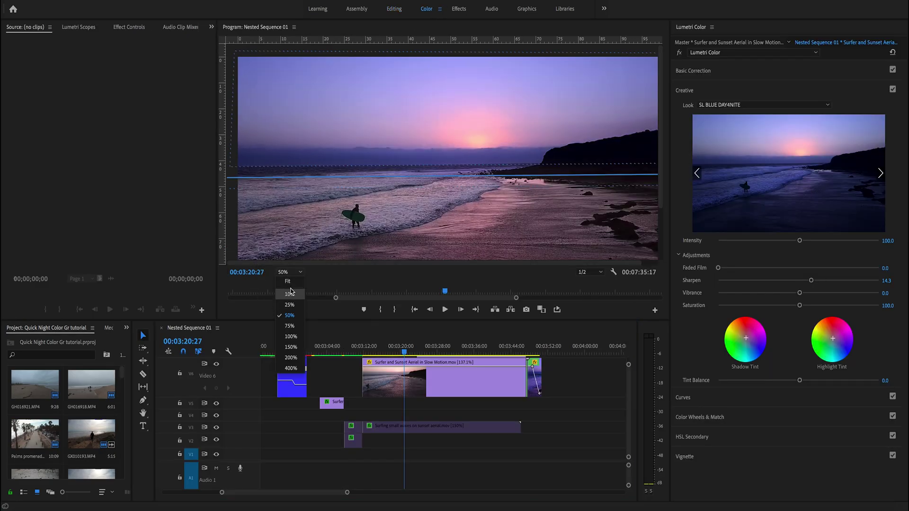
click(290, 282)
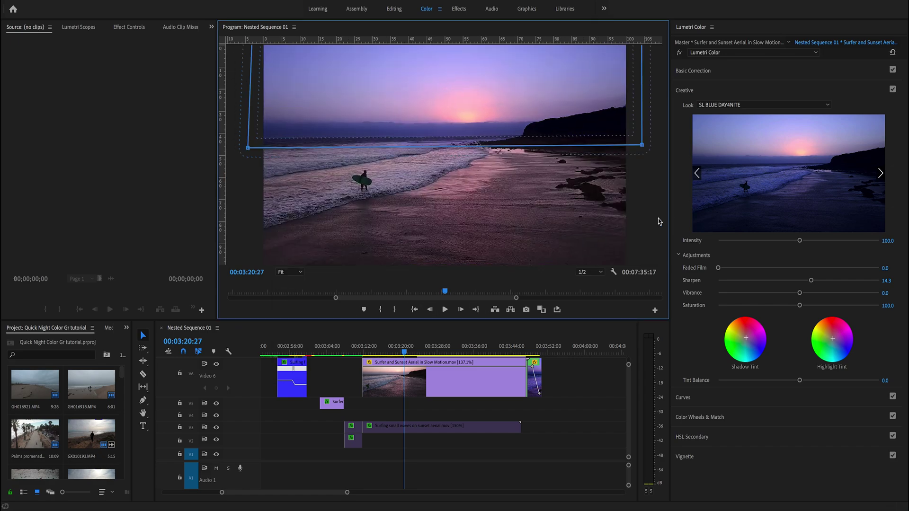
click(587, 376)
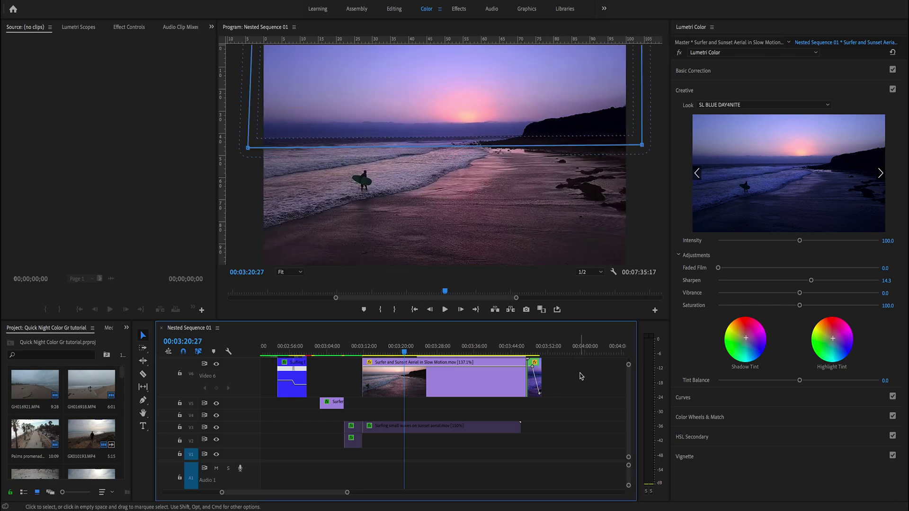
Scroll up the My Flying Eyes YouTube channel page and select Safari's address bar.
scroll(582, 384, up, 5)
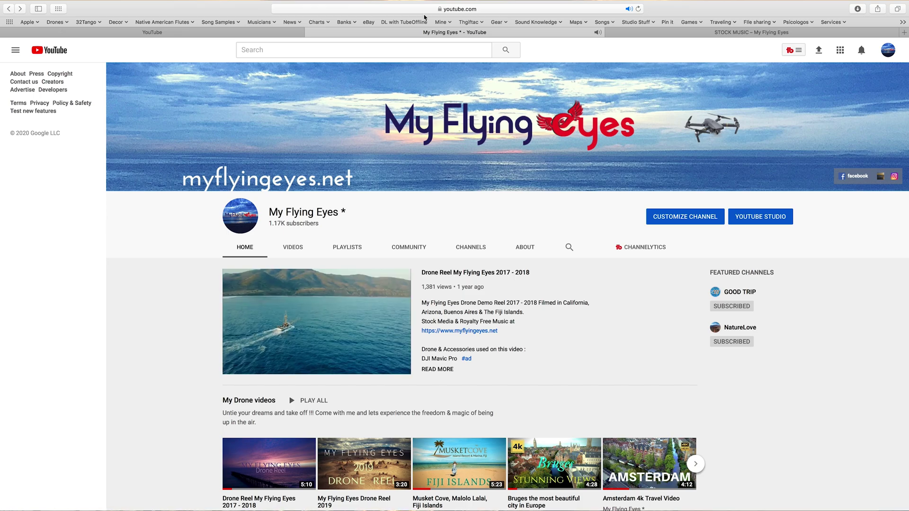
click(480, 10)
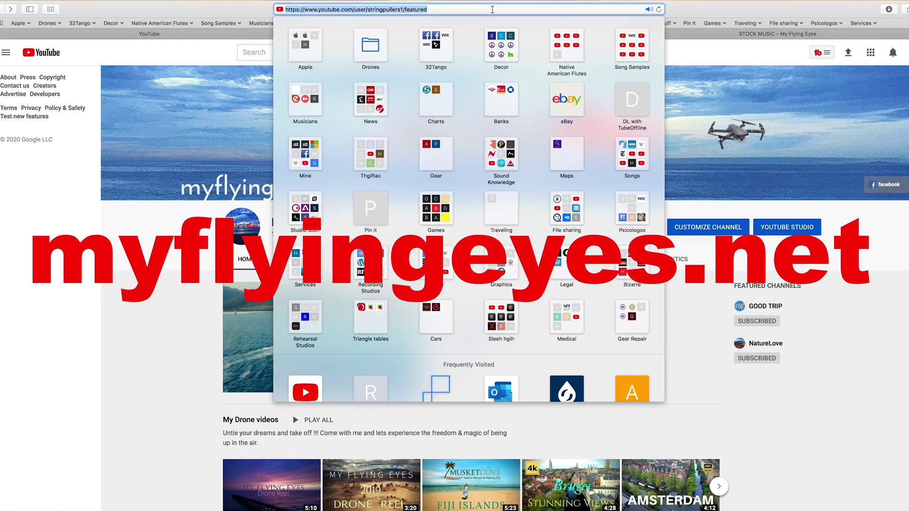
Load myflyingeyes.net, browse the stock music and open the Anybody else but U product.
text(my)
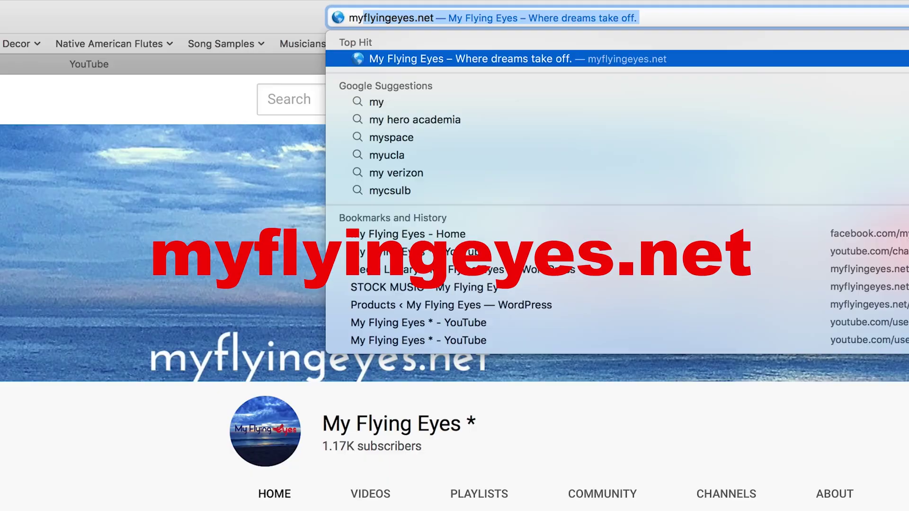
key(Return)
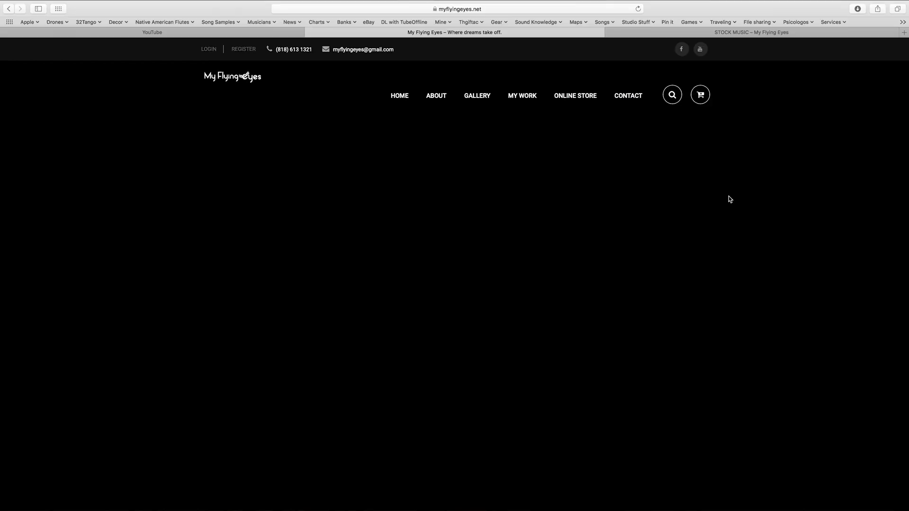
scroll(735, 199, down, 15)
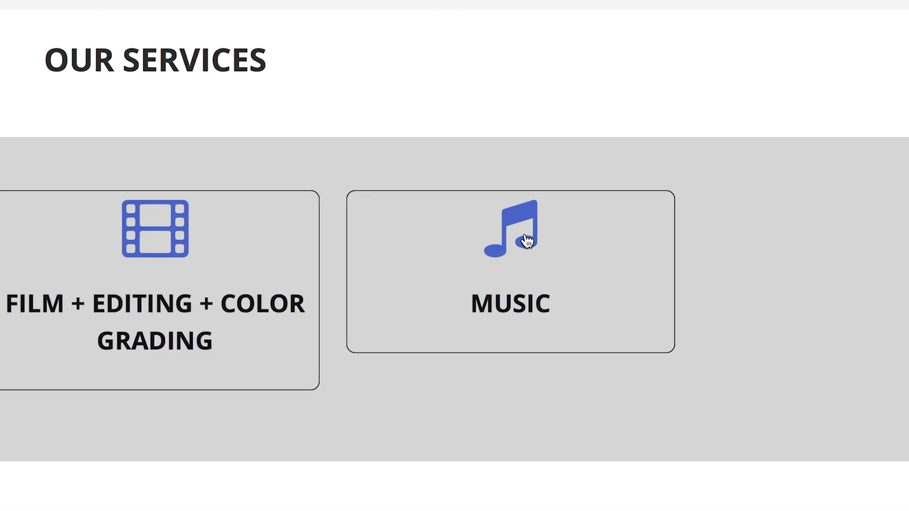
click(639, 241)
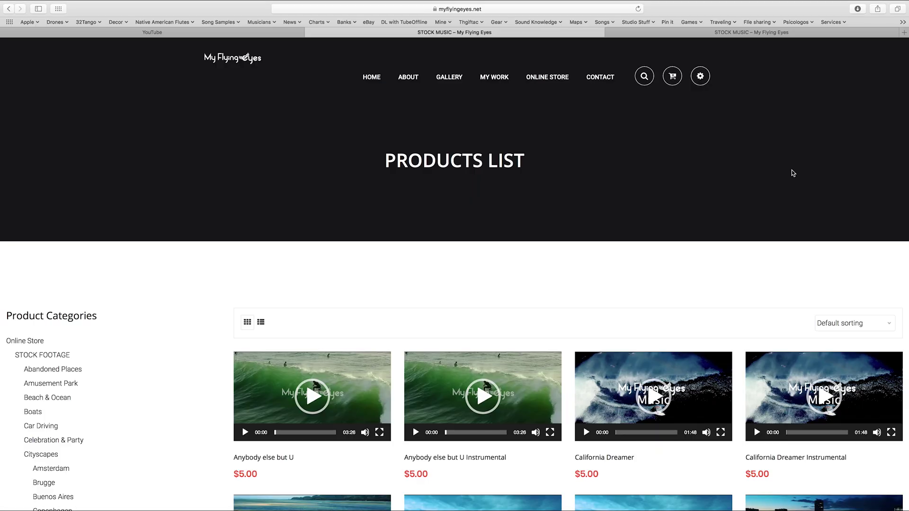
scroll(794, 173, down, 20)
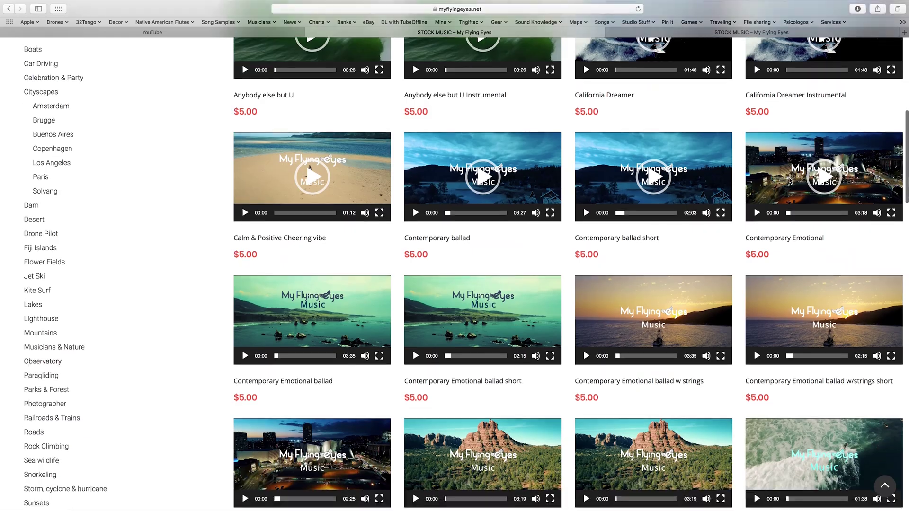
scroll(790, 180, up, 15)
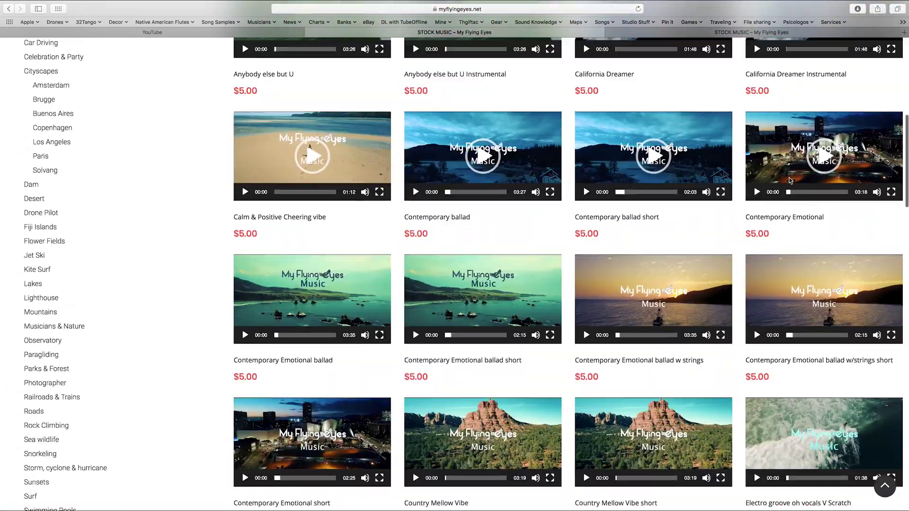
scroll(790, 179, up, 4)
click(287, 195)
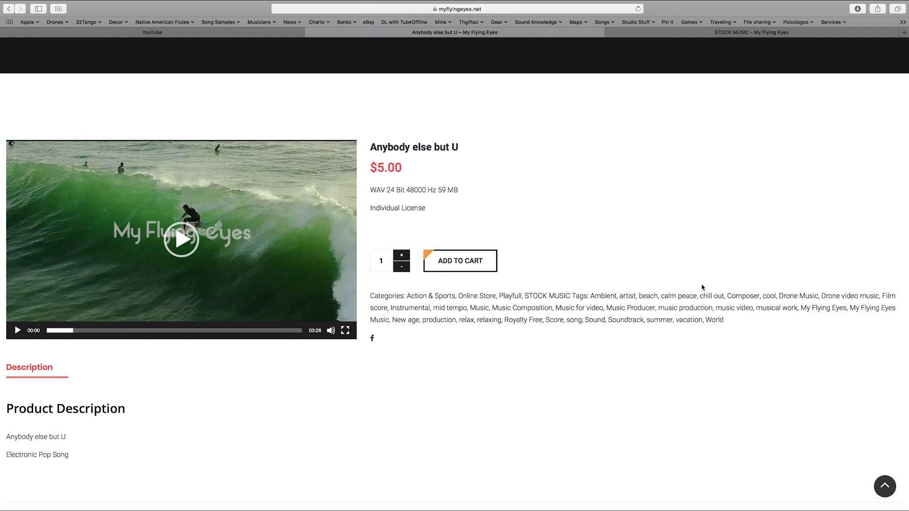
Search the site for 'mid tempo', view Mid Tempo Epic Trendy, then go back.
scroll(702, 287, up, 4)
click(644, 98)
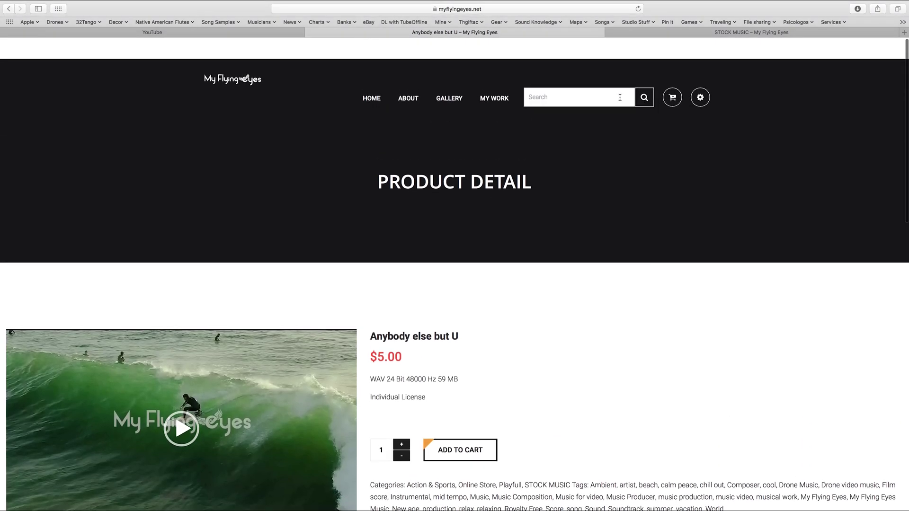
text(mid tempo)
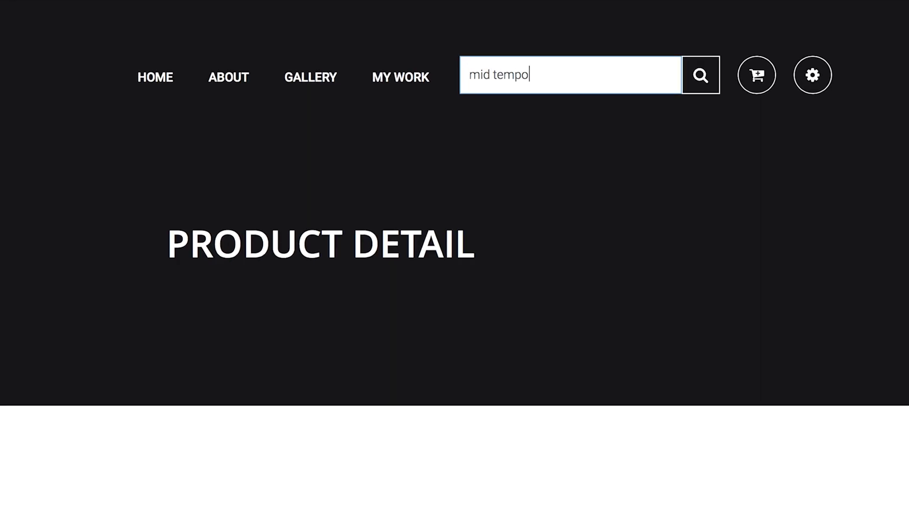
key(Return)
scroll(734, 266, down, 10)
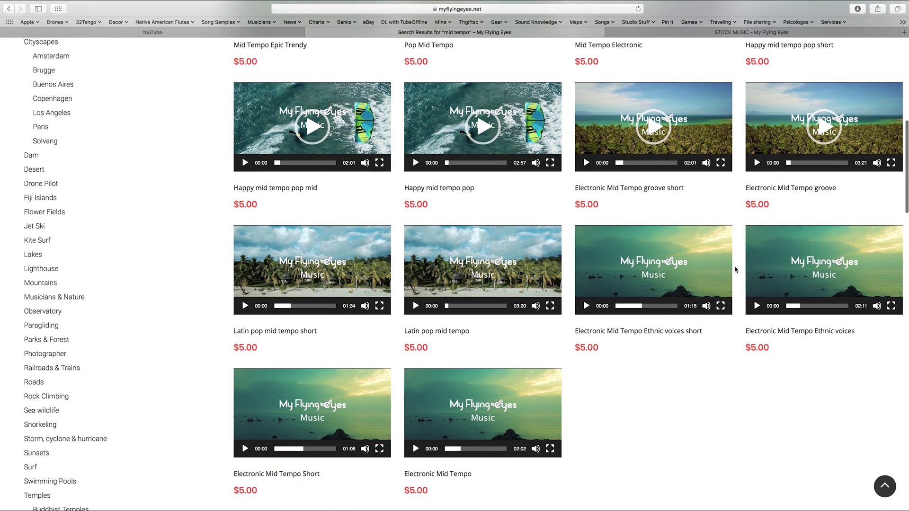
scroll(736, 269, up, 5)
click(291, 195)
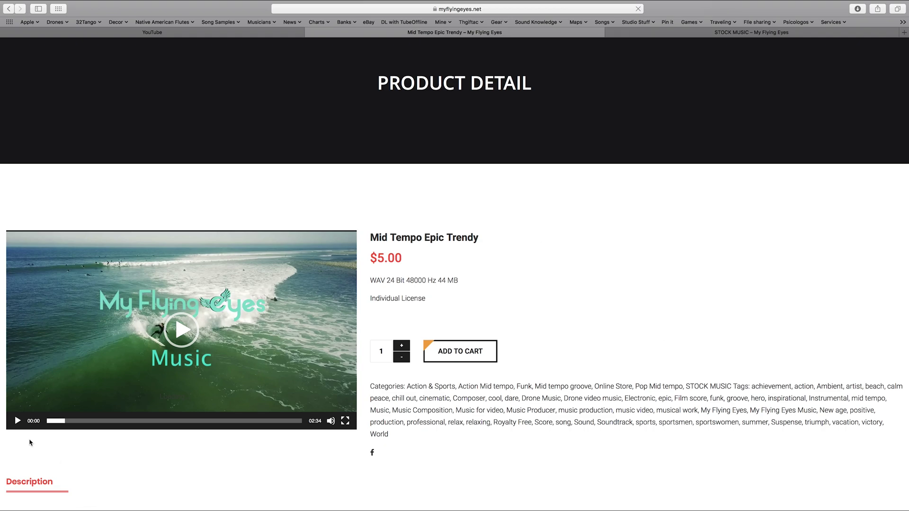
key(super+bracketleft)
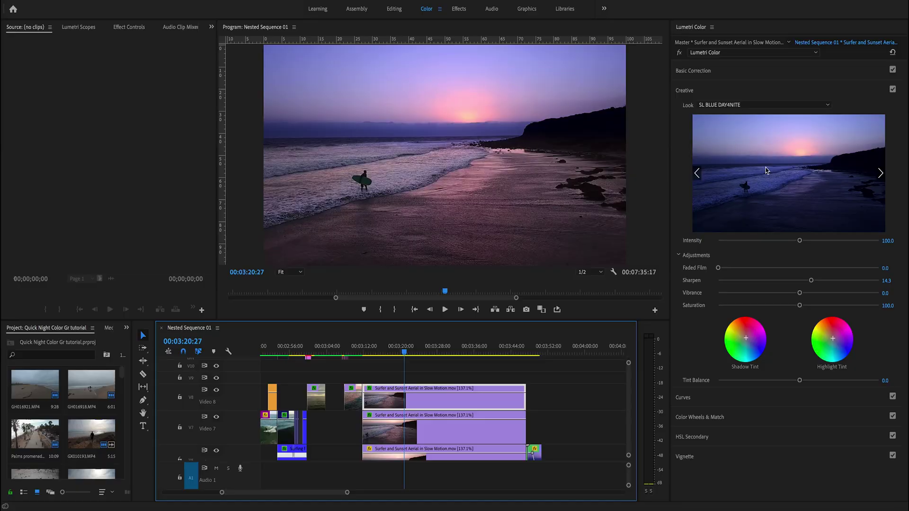
Raise the masked sky layer's Lumetri saturation to about 149.5, then select the Video 7 clip.
drag(800, 306, 847, 309)
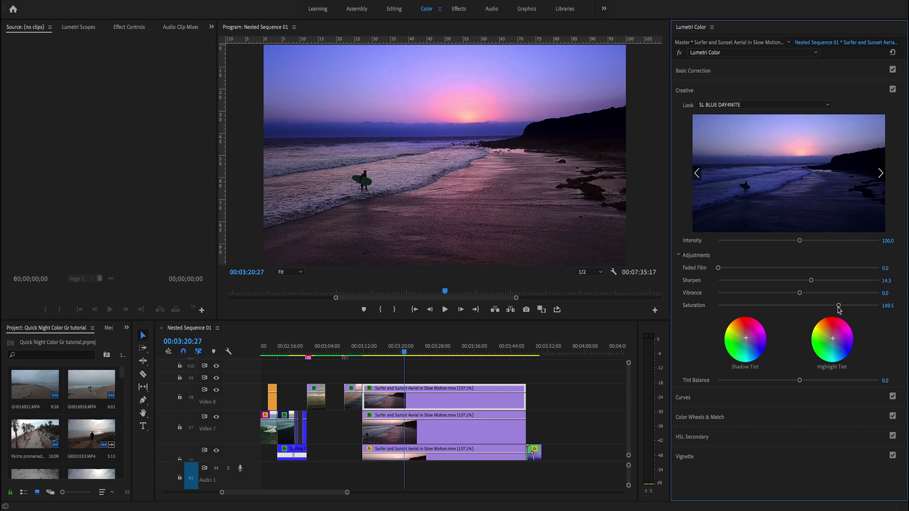
click(433, 429)
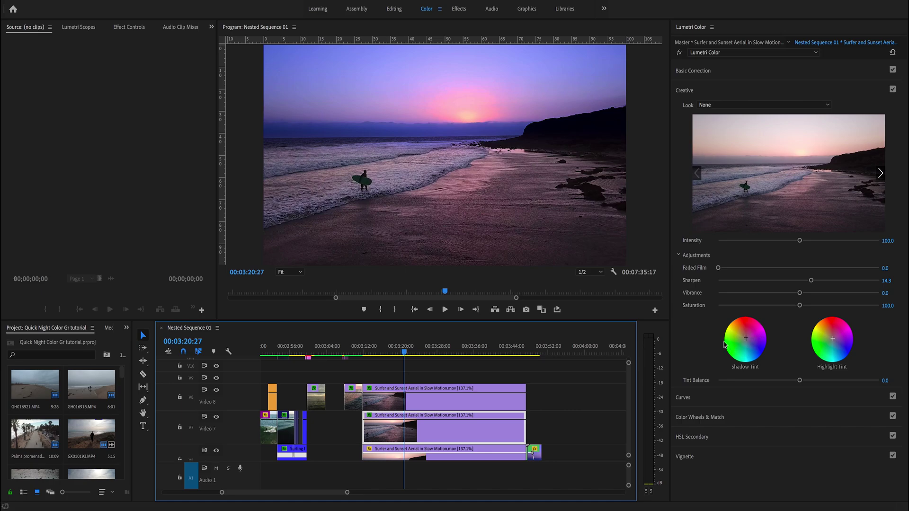
Tint the shadows toward purple, then push the Video 8 clip's Basic Correction tint toward magenta.
click(746, 338)
drag(747, 338, 760, 341)
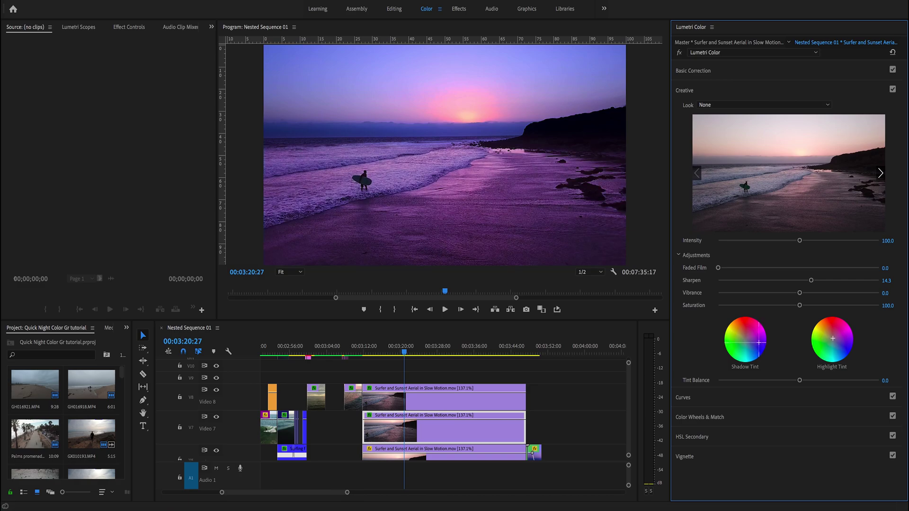
drag(759, 343, 759, 343)
click(436, 402)
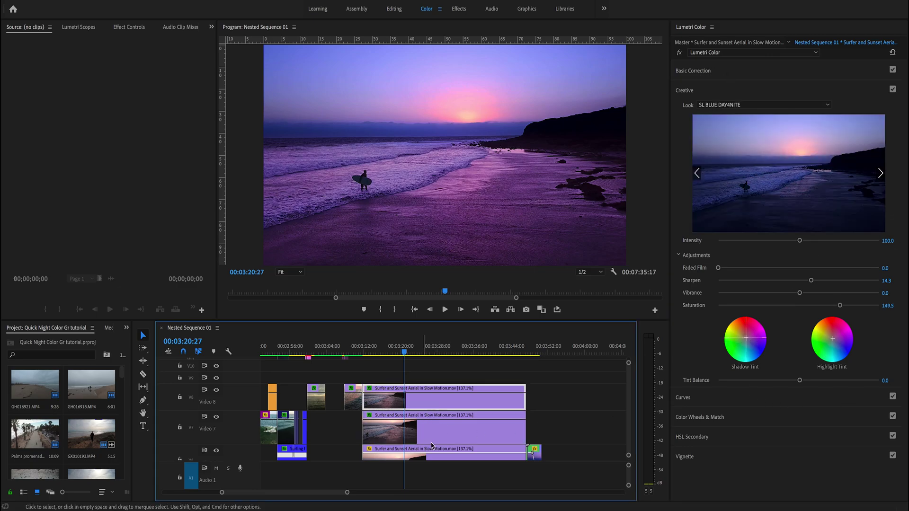
click(717, 74)
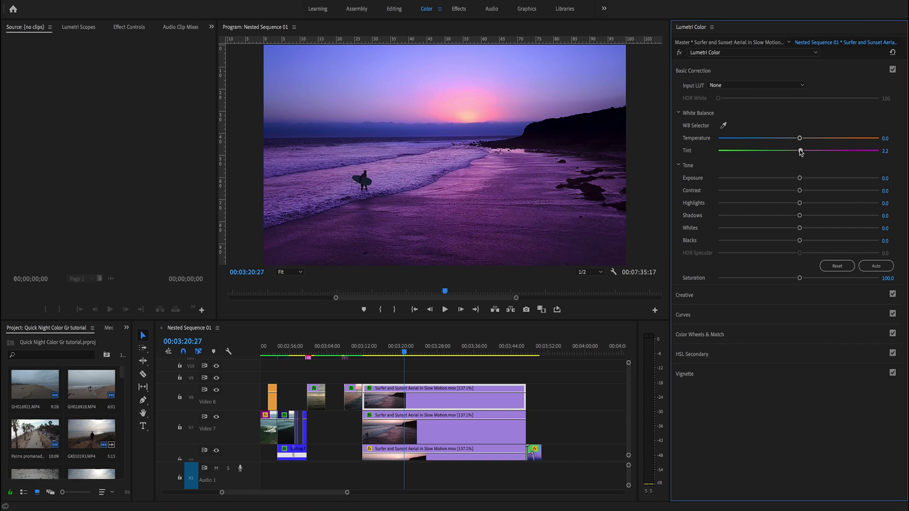
drag(800, 151, 780, 142)
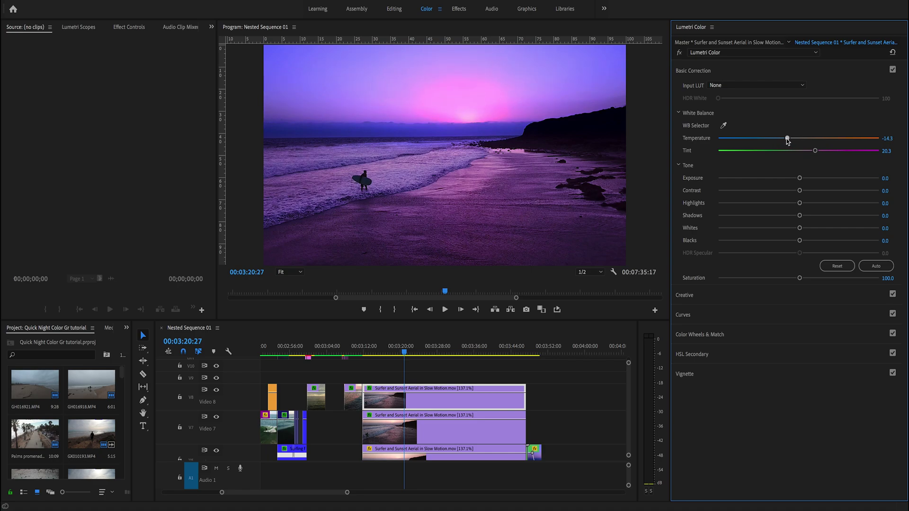
On the Video 7 clip, cool temperature to -27.5, lift shadows to 24.7 and shift the highlight tint.
click(515, 435)
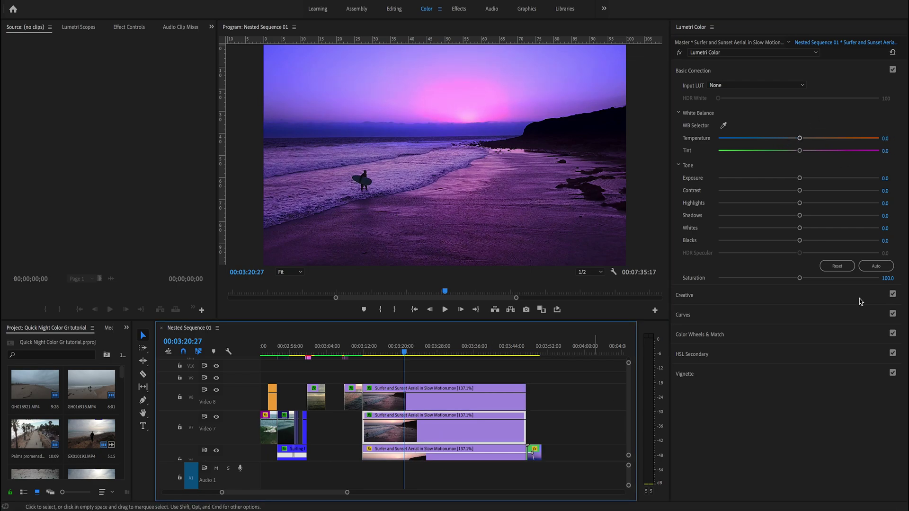
drag(799, 139, 819, 151)
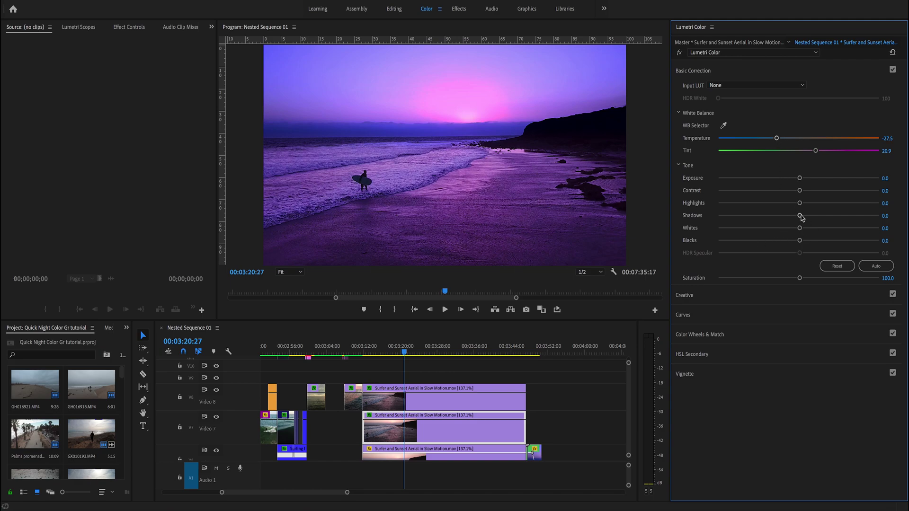
drag(800, 215, 820, 214)
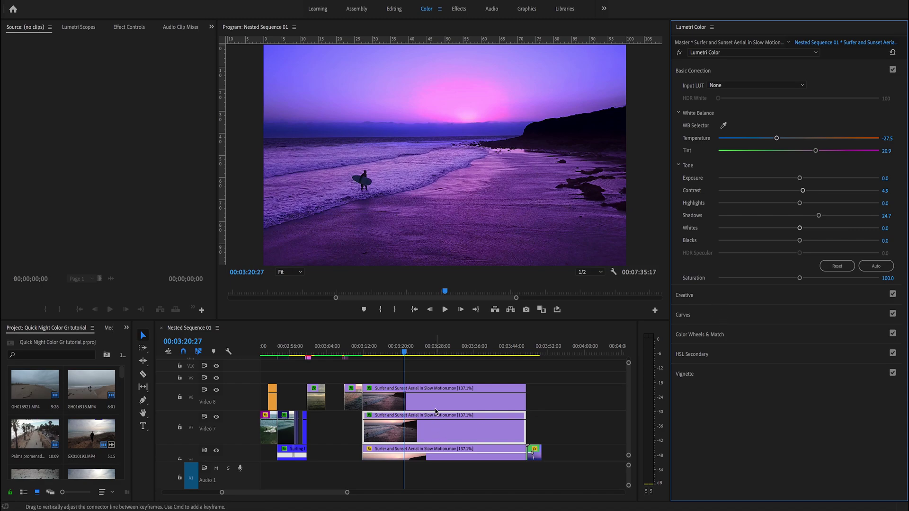
click(684, 295)
drag(839, 339, 845, 347)
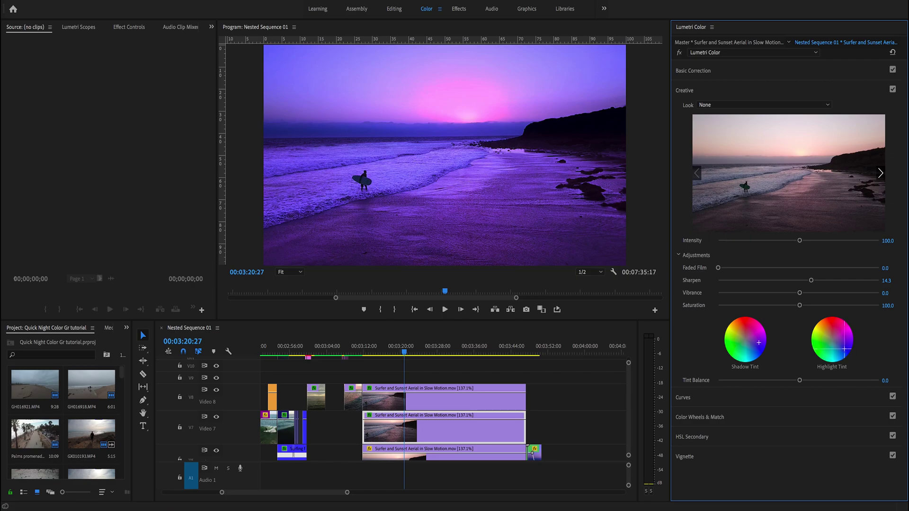
Nudge the Video 7 shadow tint and lower Creative Saturation to about 116.
drag(758, 343, 759, 347)
drag(759, 346, 759, 346)
drag(868, 308, 829, 308)
Set shadows 62.1, blacks -12.1, highlights -13.7 and contrast 31.3, then play back the grade.
click(738, 74)
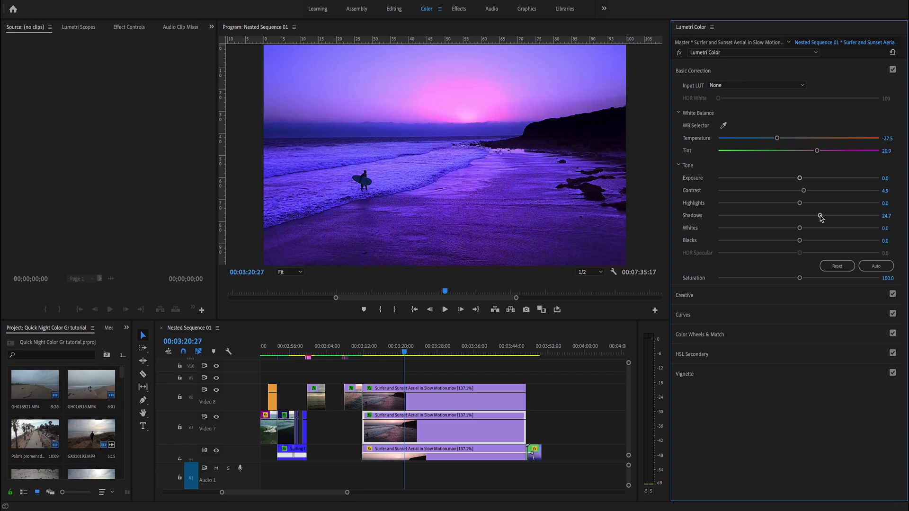
drag(821, 218, 845, 218)
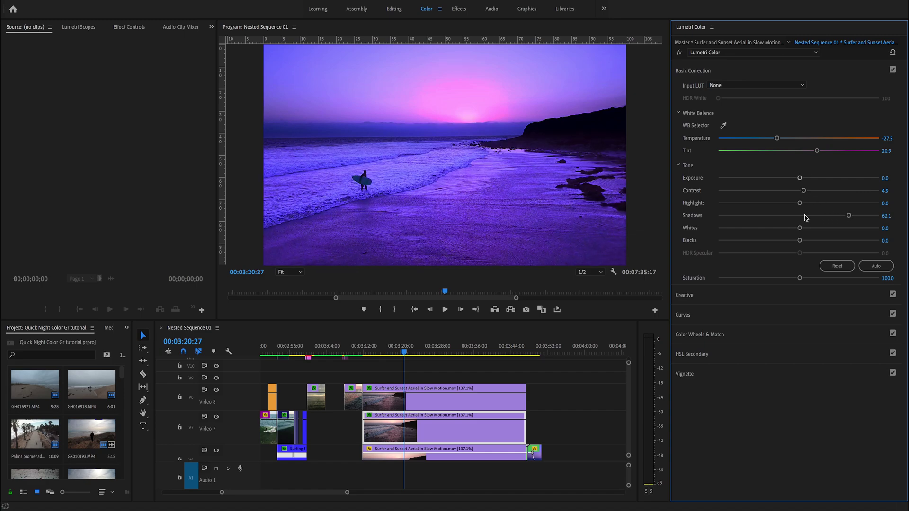
mouse_move(799, 242)
mouse_down()
mouse_move(775, 243)
mouse_move(795, 243)
mouse_up()
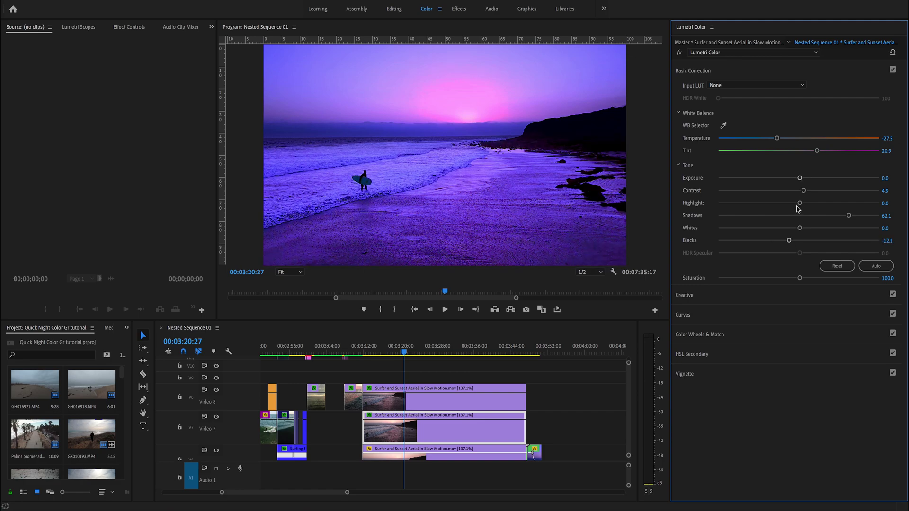
mouse_move(799, 202)
mouse_down()
mouse_move(759, 204)
mouse_move(783, 203)
mouse_up()
drag(805, 191, 824, 192)
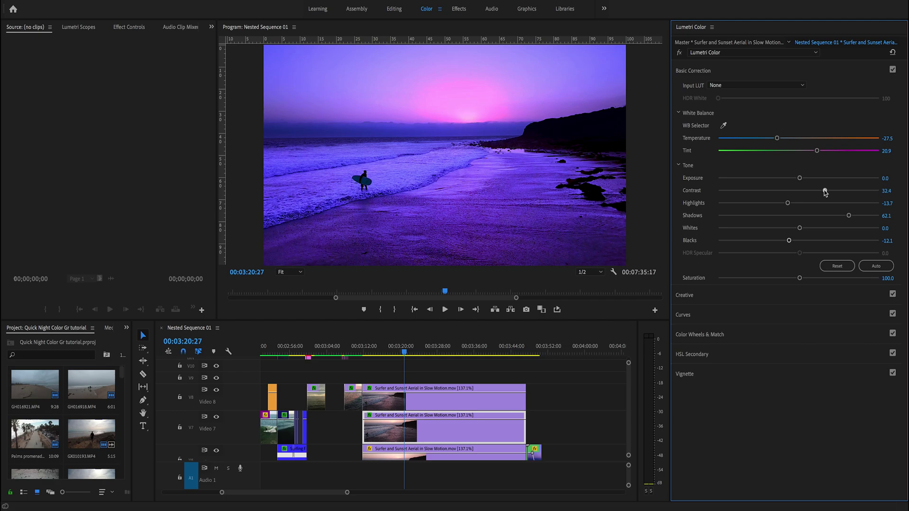
click(375, 343)
key(space)
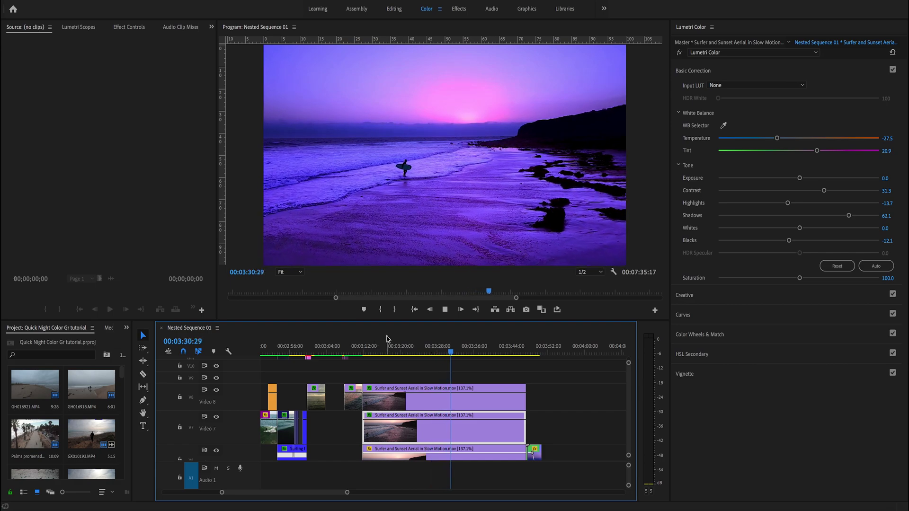
key(space)
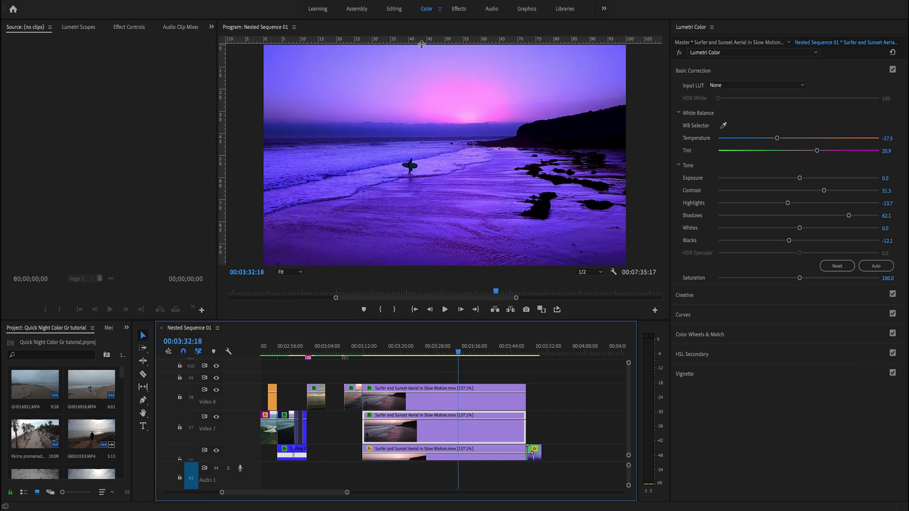
drag(421, 44, 438, 141)
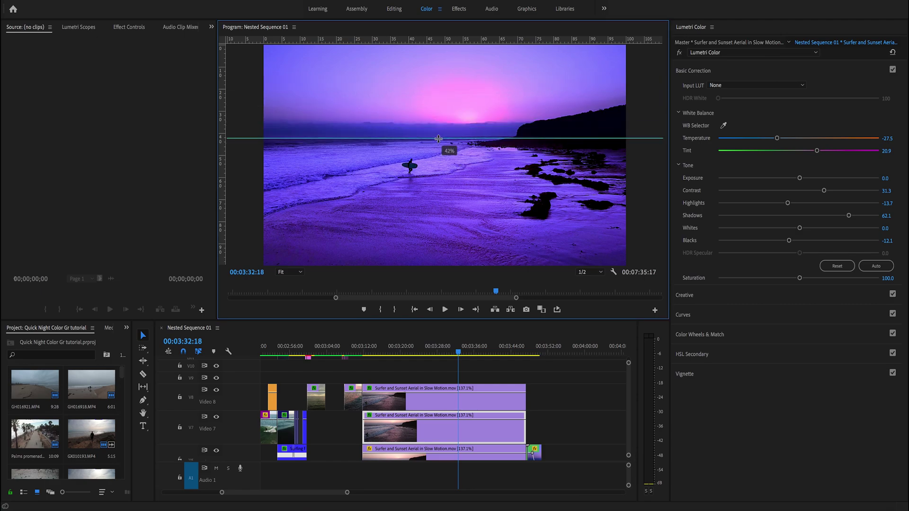
drag(438, 138, 439, 137)
drag(473, 352, 388, 351)
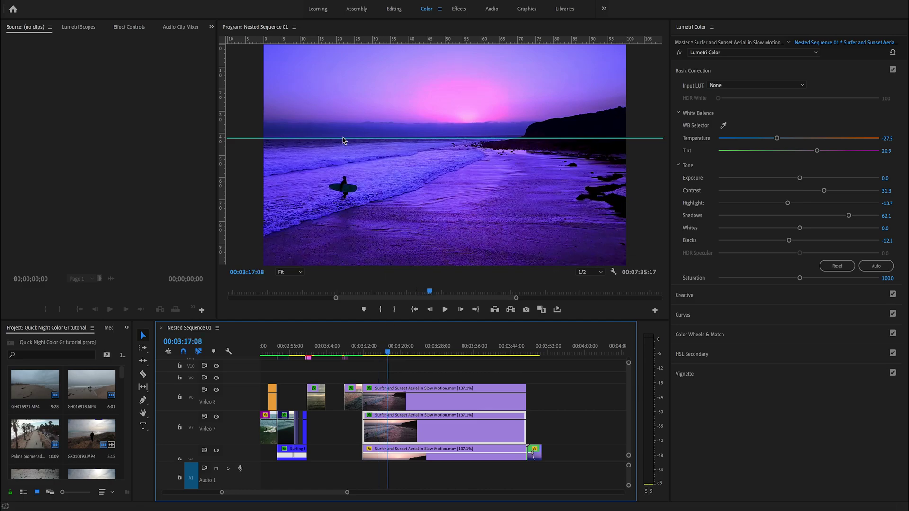
drag(343, 139, 349, 34)
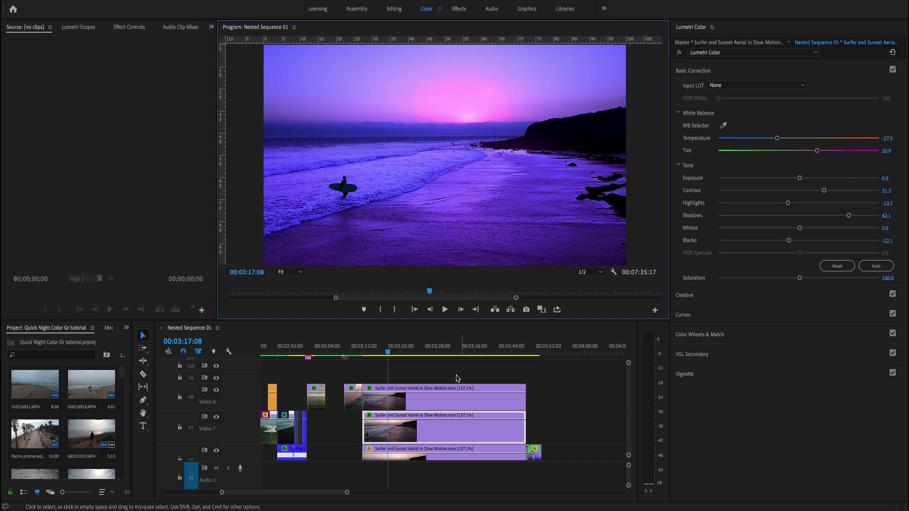
Select the Video 8 surfer clip, move back to an earlier frame and play it for review.
click(455, 403)
drag(388, 353, 483, 351)
key(space)
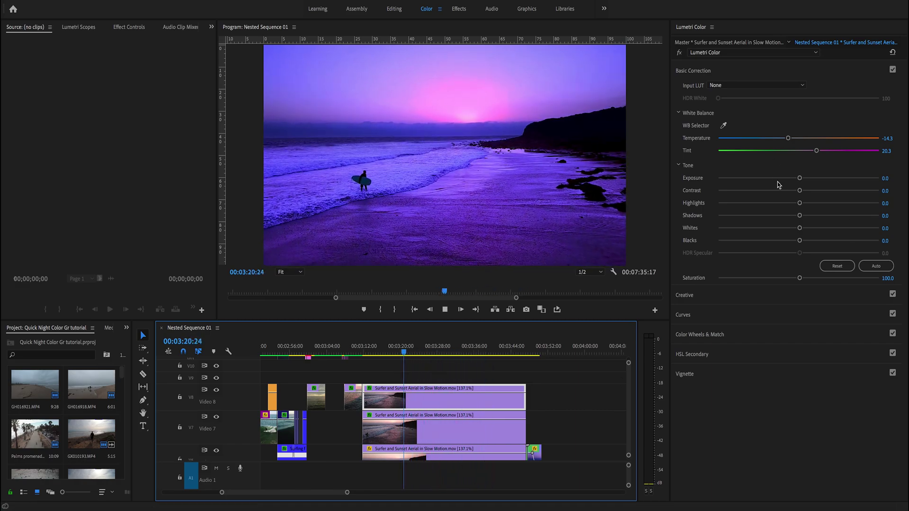
Set Lumetri contrast to 7.7, nudge exposure up, and lift shadows to 8.2 with blacks at -0.5.
click(807, 191)
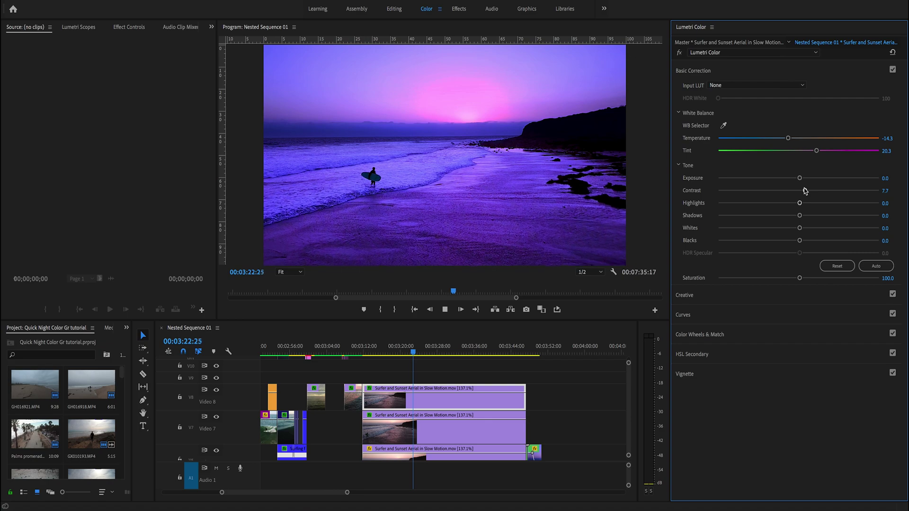
drag(806, 191, 805, 191)
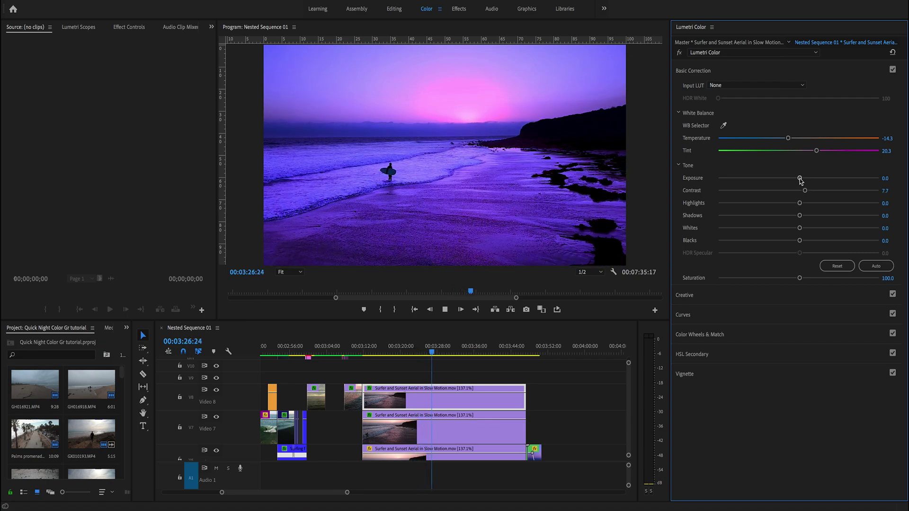
drag(799, 178, 800, 179)
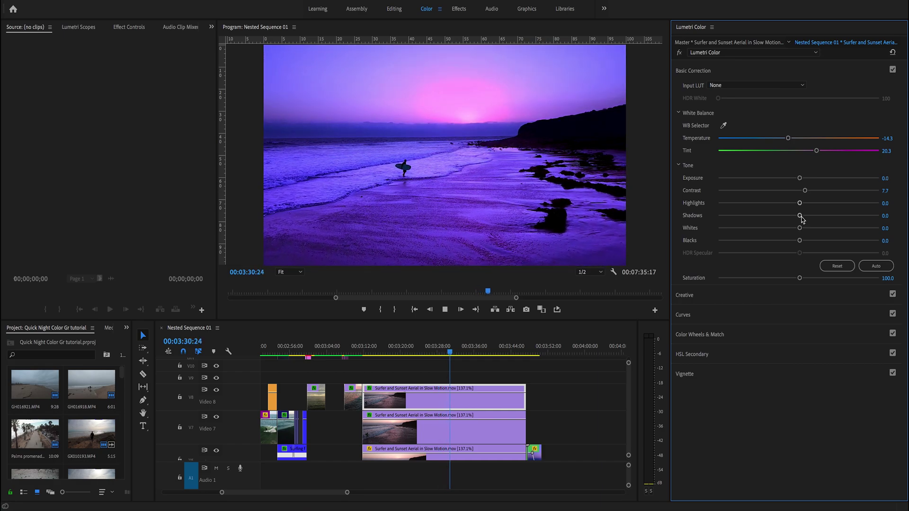
drag(800, 215, 798, 242)
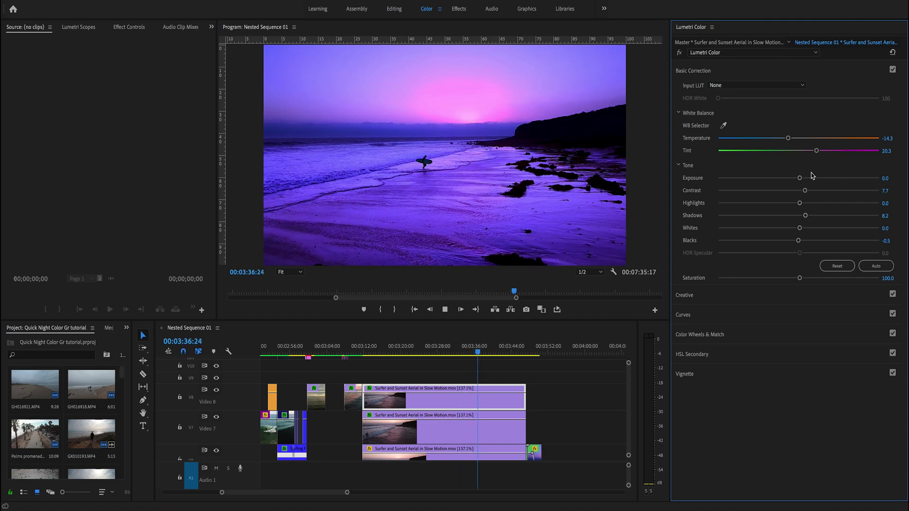